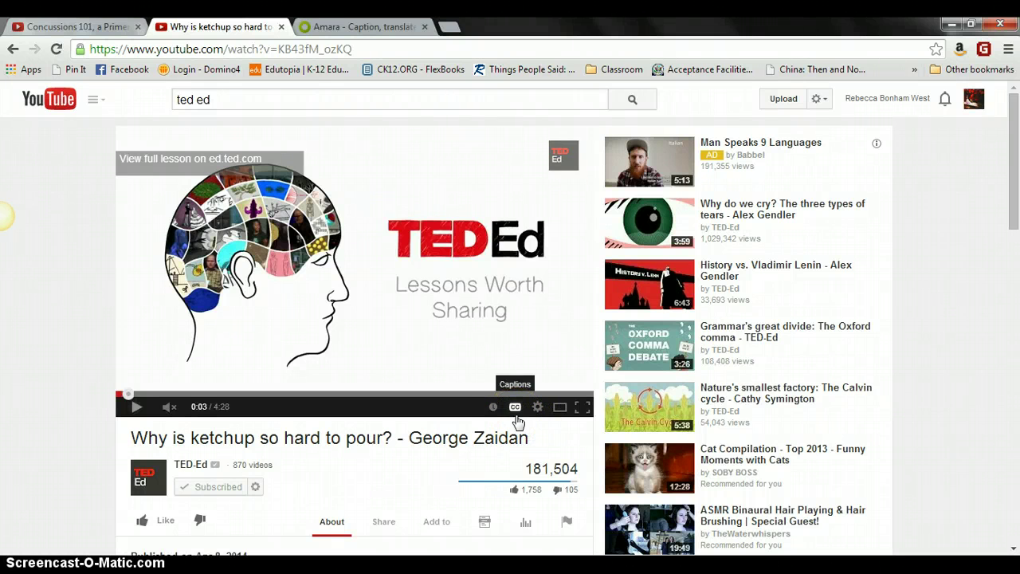
Step: Turn on English captions for the ketchup video
click(516, 408)
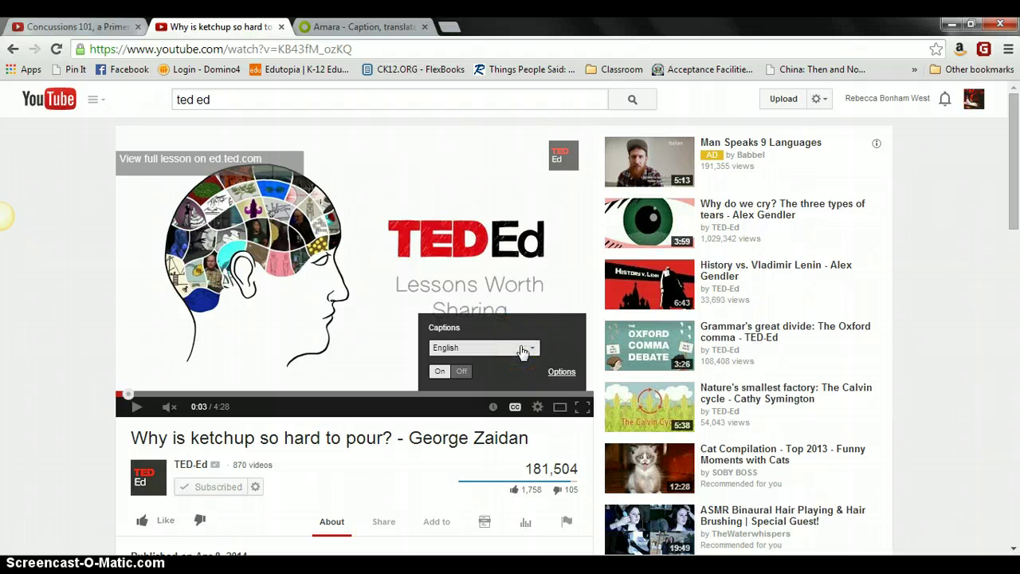
click(522, 349)
click(464, 319)
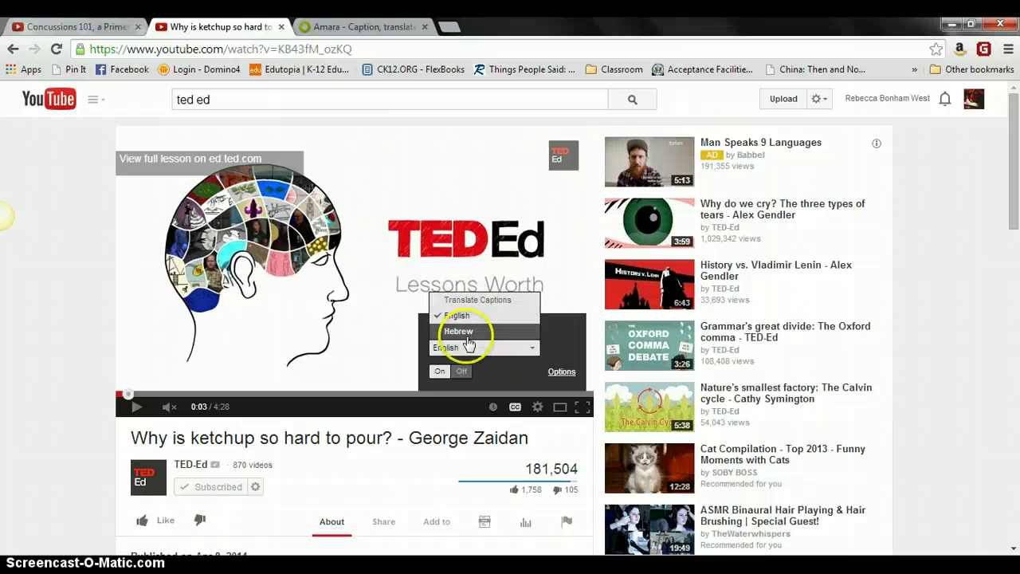
click(467, 325)
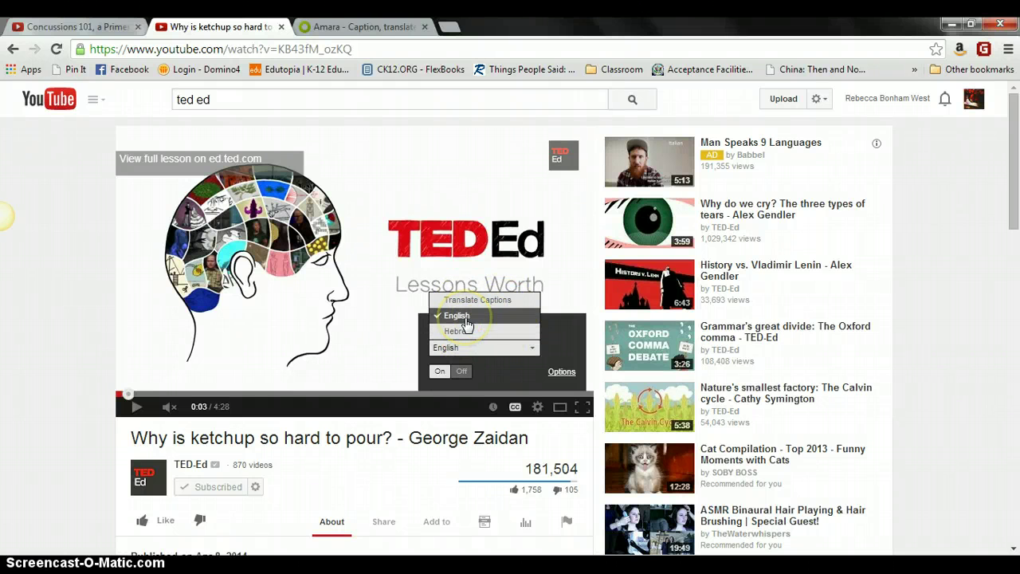
click(467, 324)
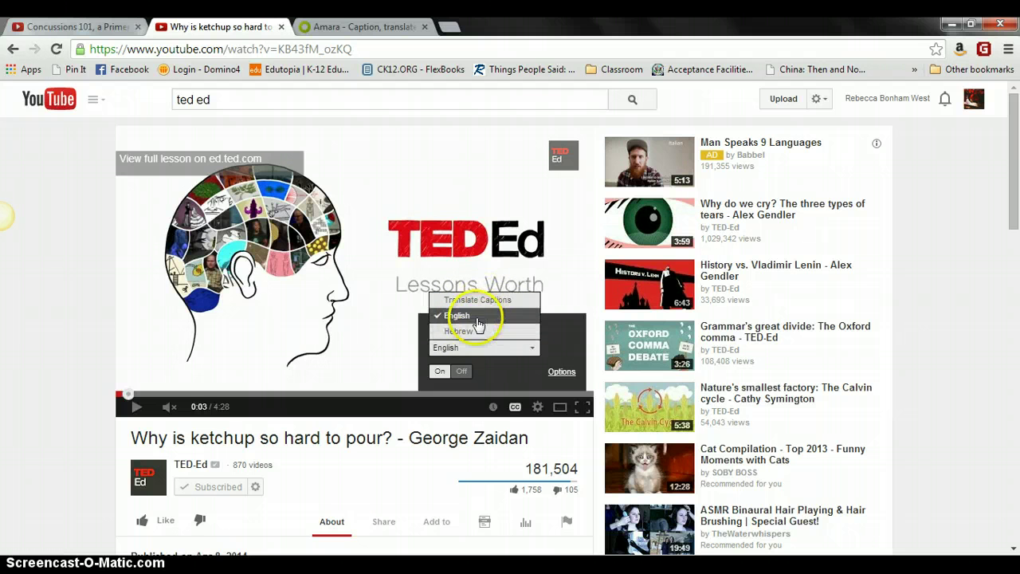
click(168, 408)
Step: Play the ketchup video, seek to the Non-Newtonian fluids part, pause at 1:04, then switch to Concussions 101
click(137, 406)
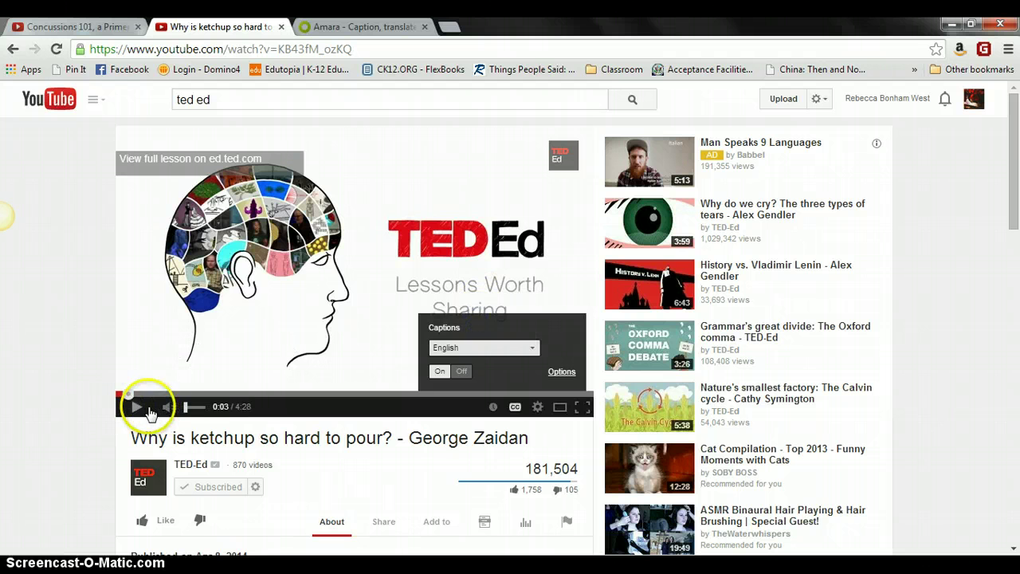
click(220, 392)
click(380, 479)
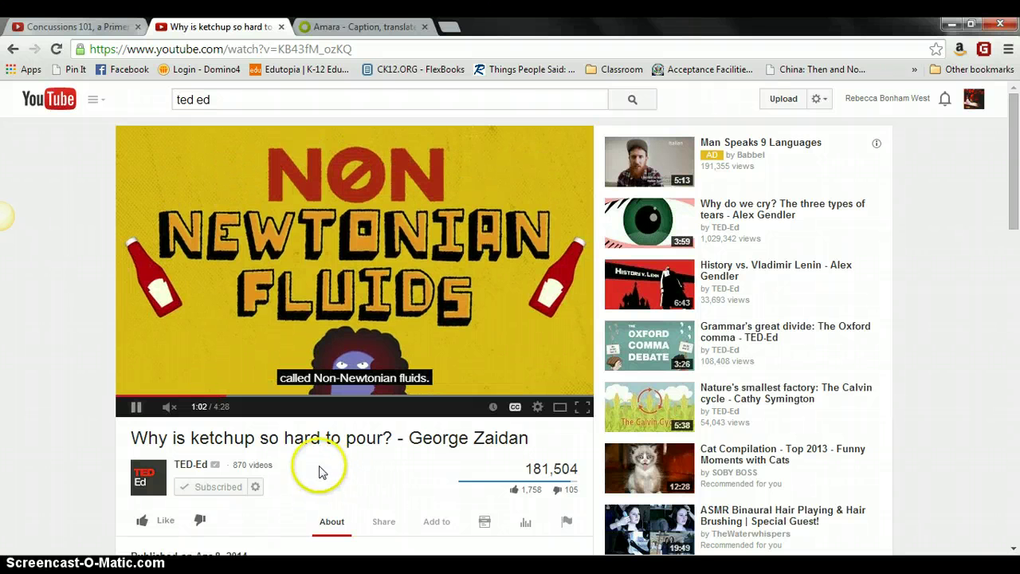
click(137, 408)
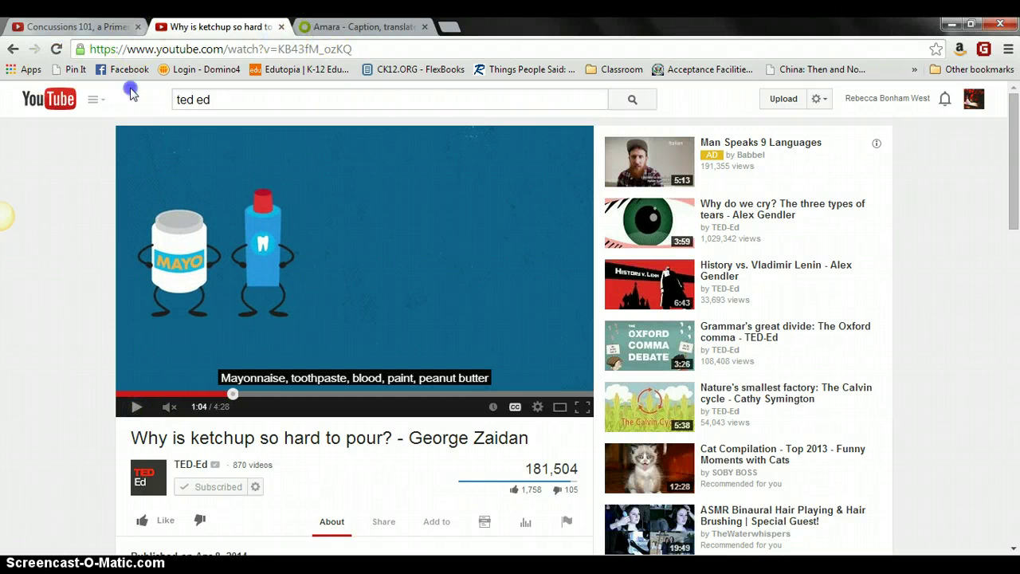
key(ctrl+shift+Tab)
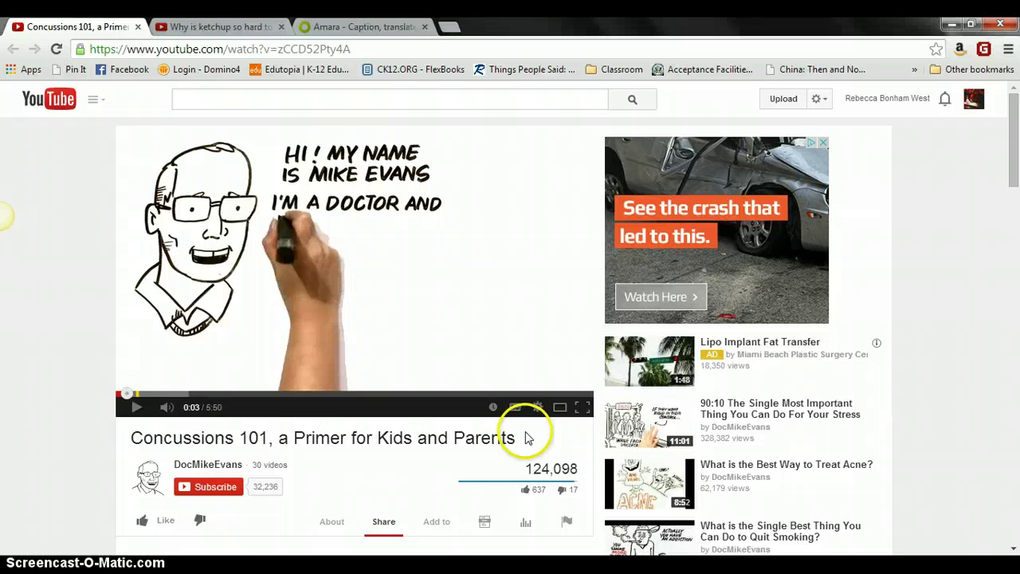
click(516, 407)
click(498, 374)
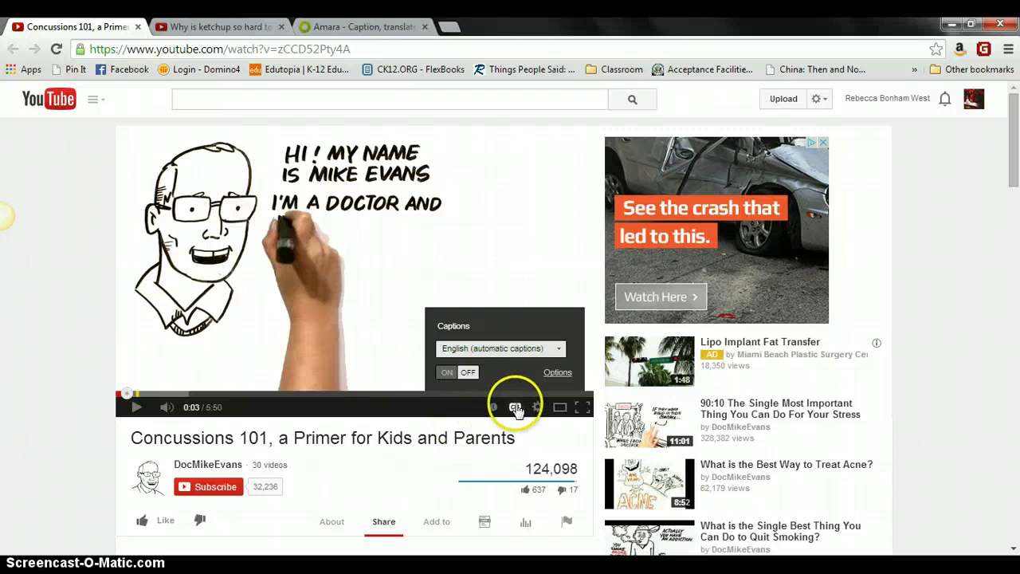
click(515, 407)
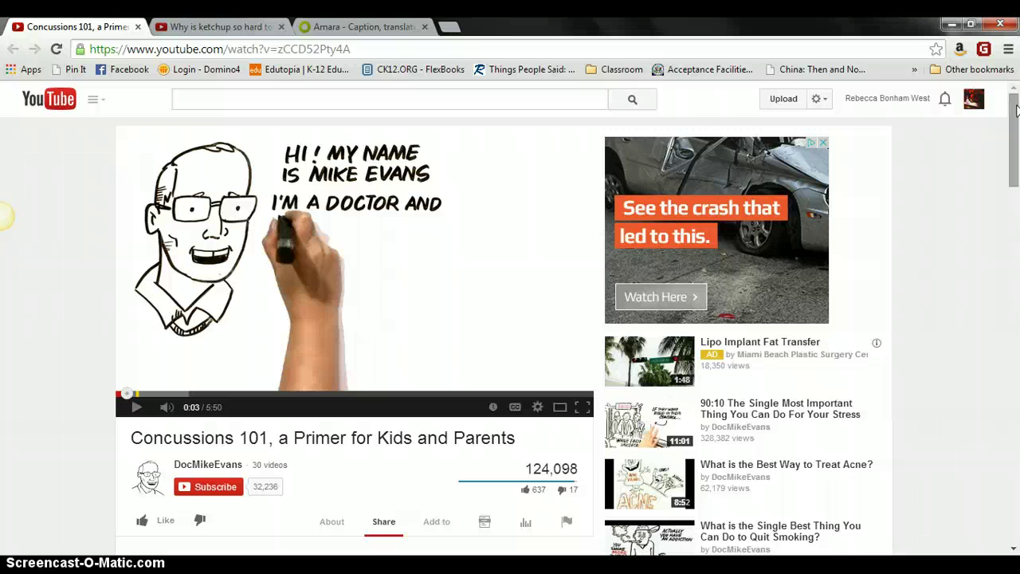
Step: Copy the Concussions 101 short share link and go to the Amara tab
drag(1016, 109, 1013, 168)
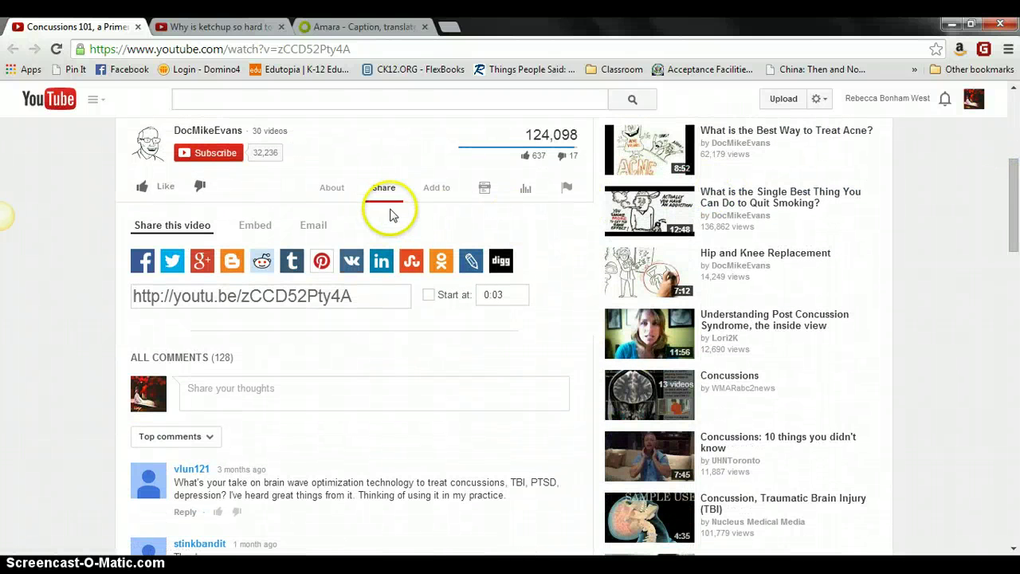
click(306, 296)
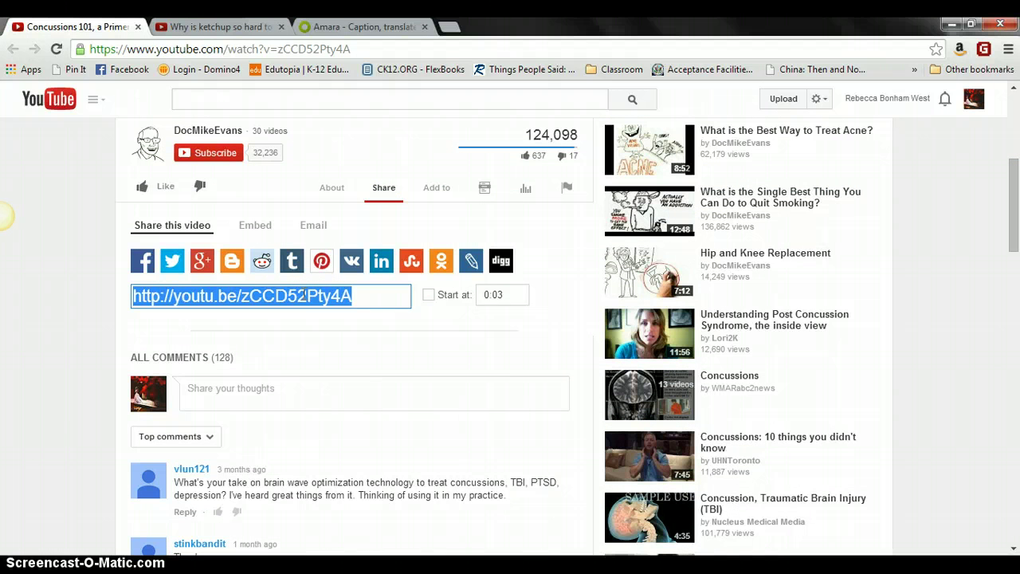
right_click(305, 296)
click(341, 365)
click(341, 27)
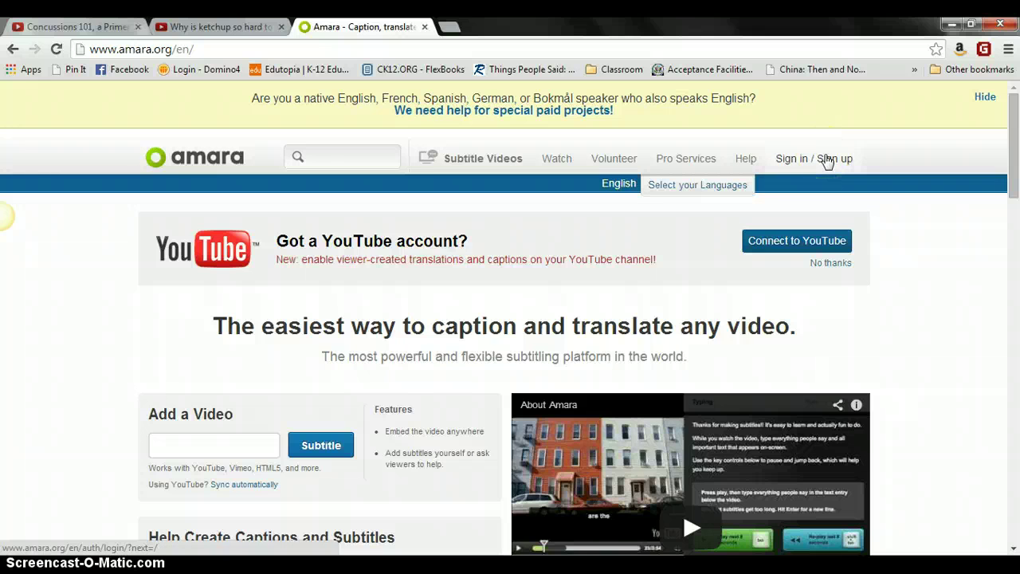
Step: Sign in to Amara with a Google account and accept Google's permission request
click(826, 159)
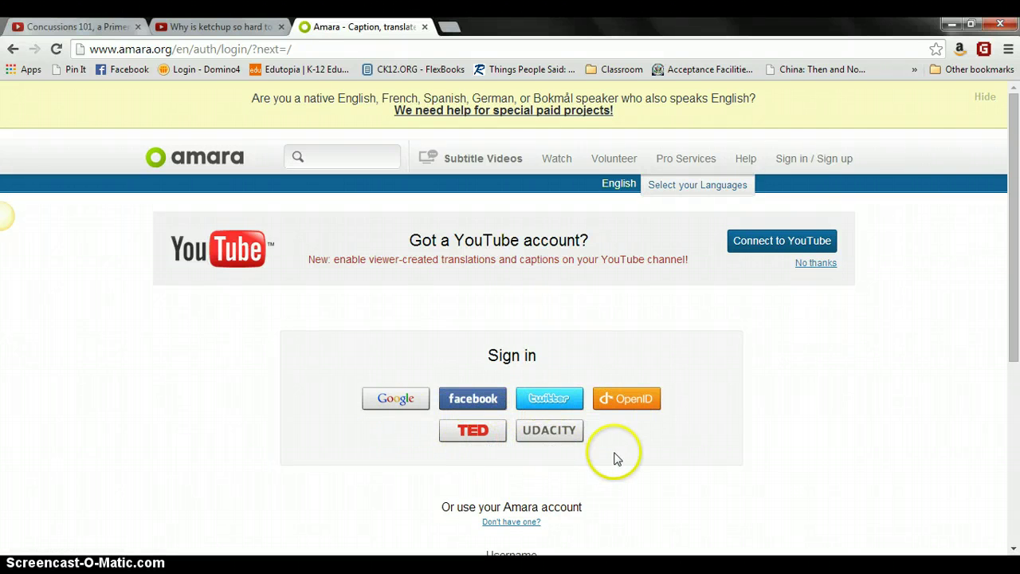
drag(1013, 283, 1016, 343)
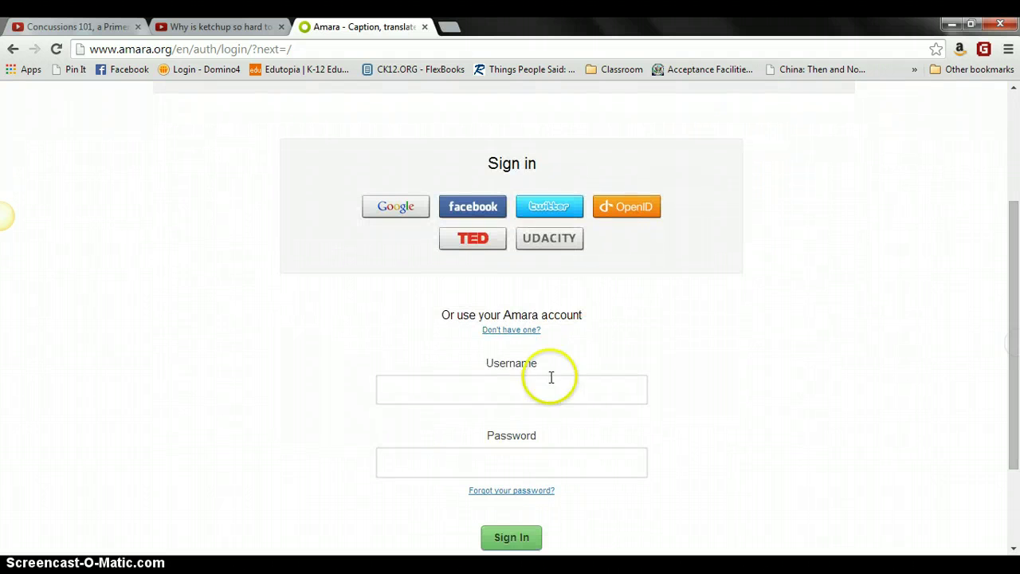
drag(1015, 355, 1012, 290)
click(392, 345)
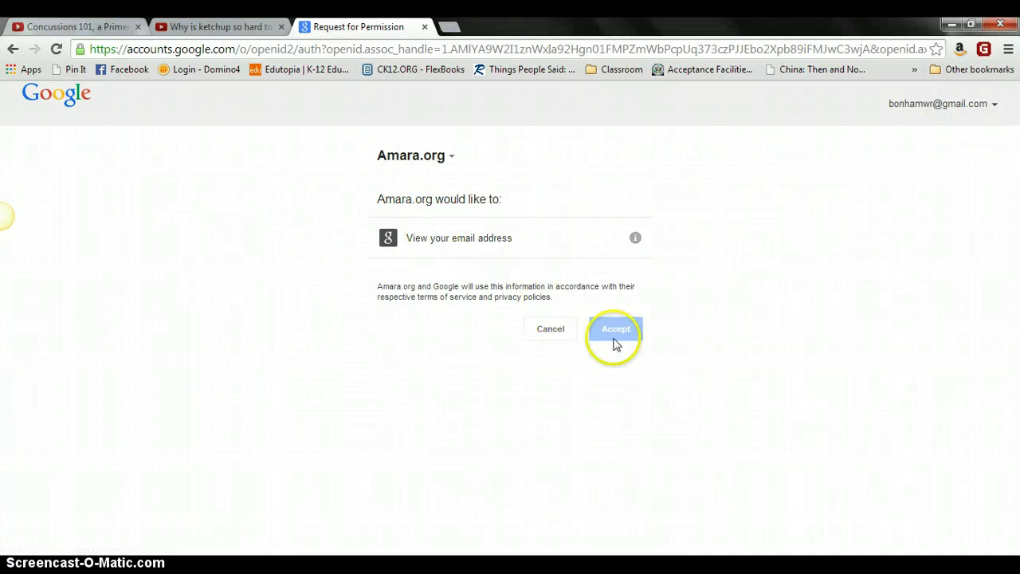
click(624, 337)
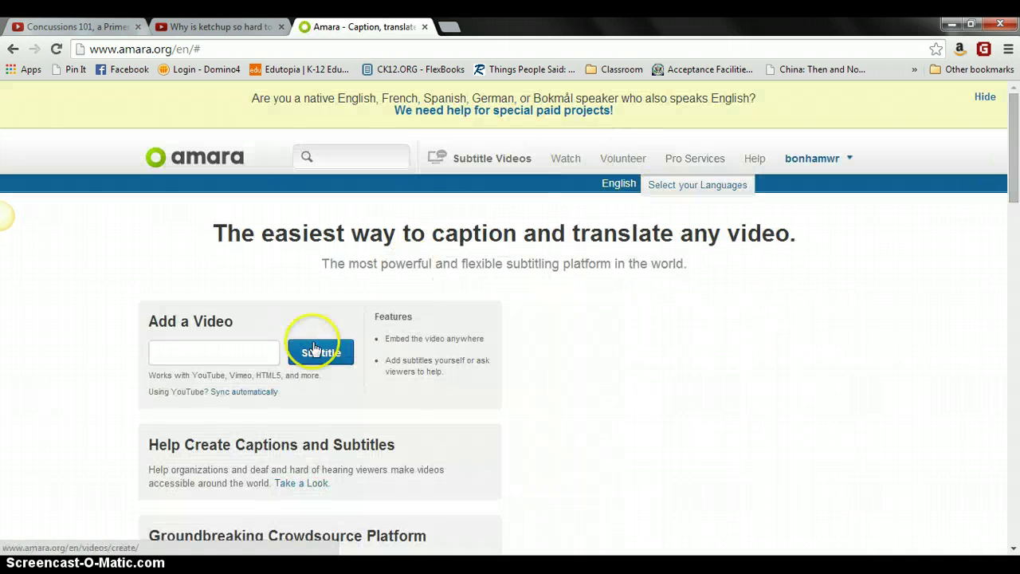
Step: Paste the Concussions 101 YouTube link into Add a Video and submit it for subtitling
click(223, 351)
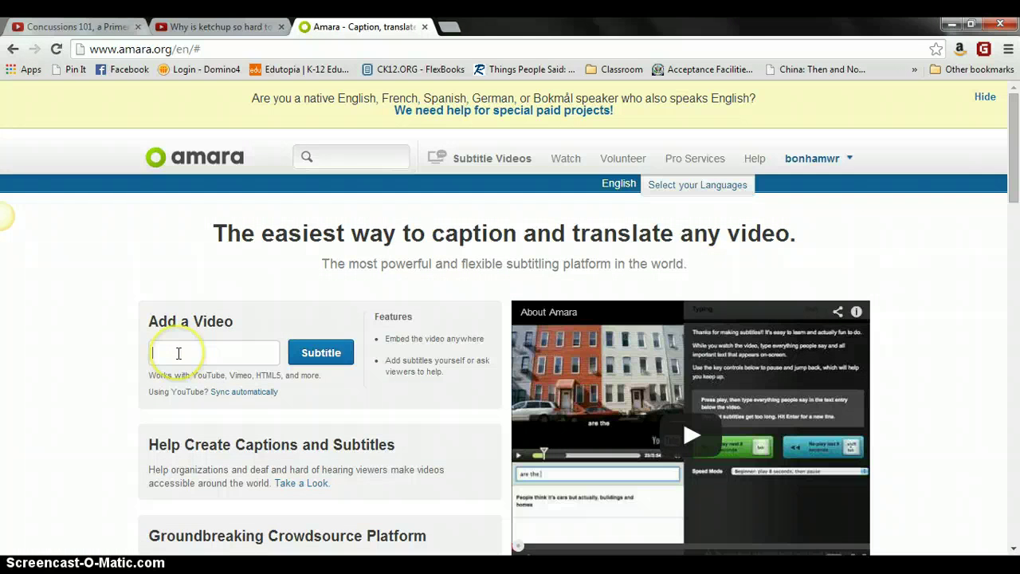
right_click(179, 353)
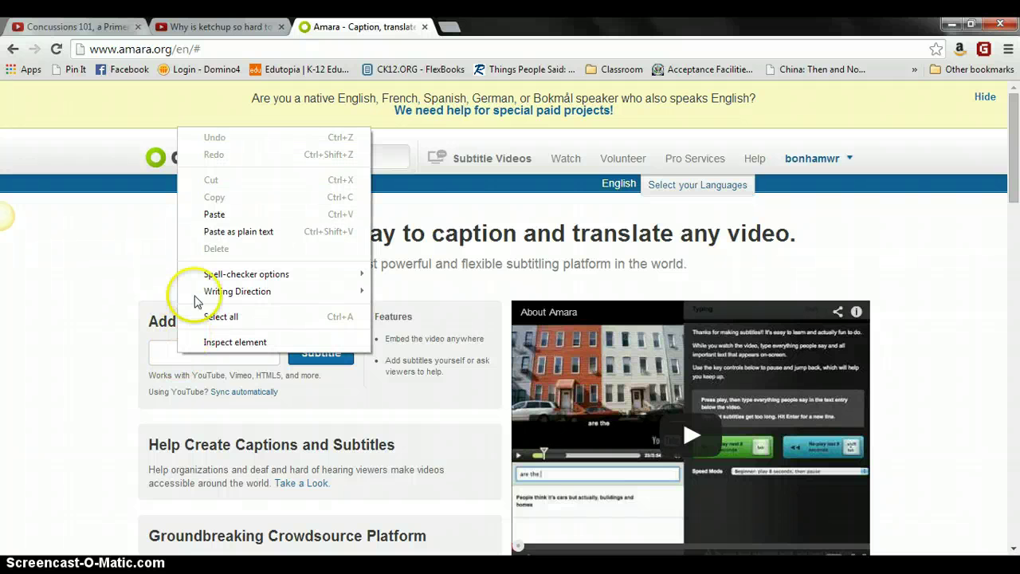
click(213, 215)
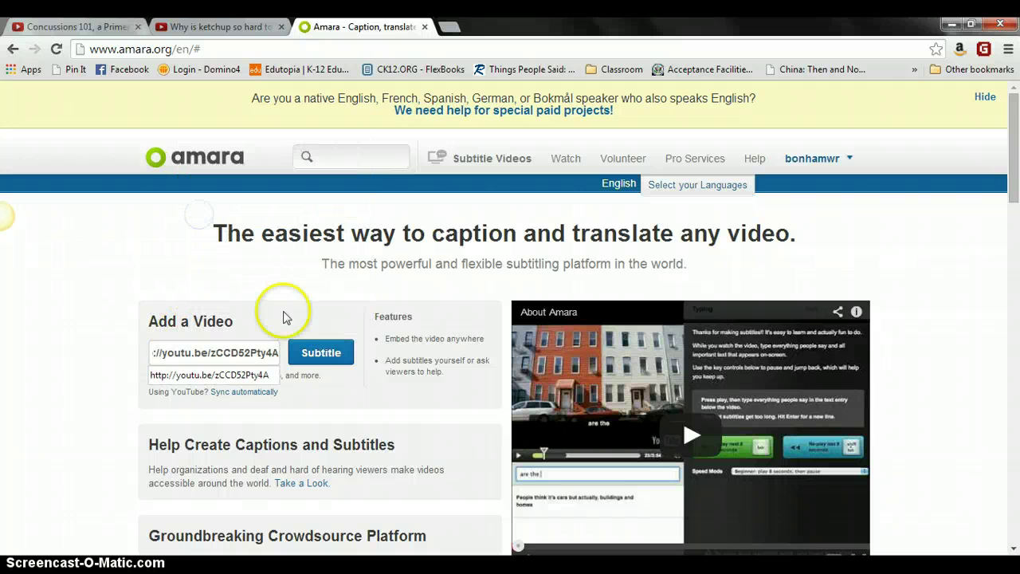
click(330, 360)
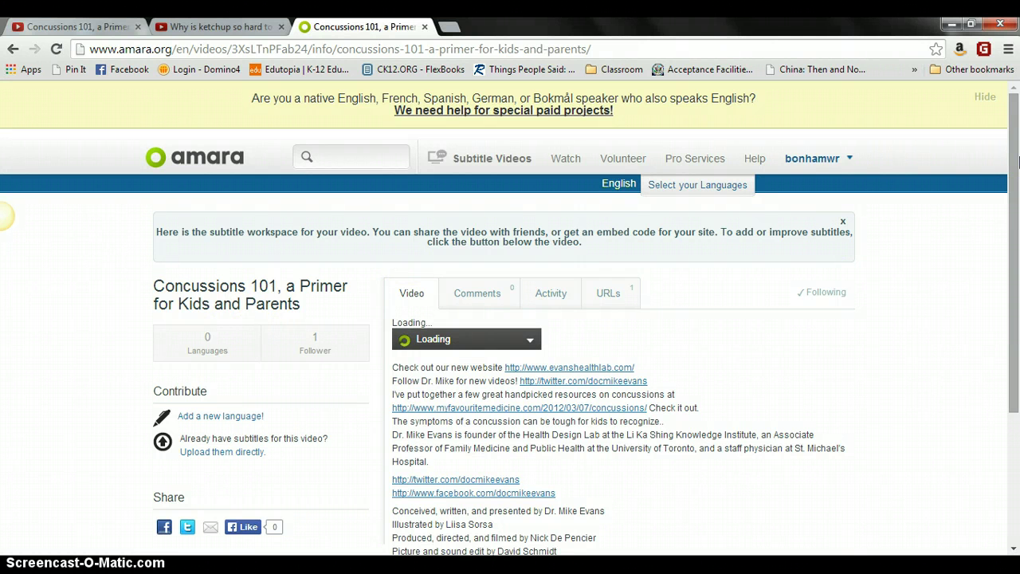
scroll(1016, 162, down, 2)
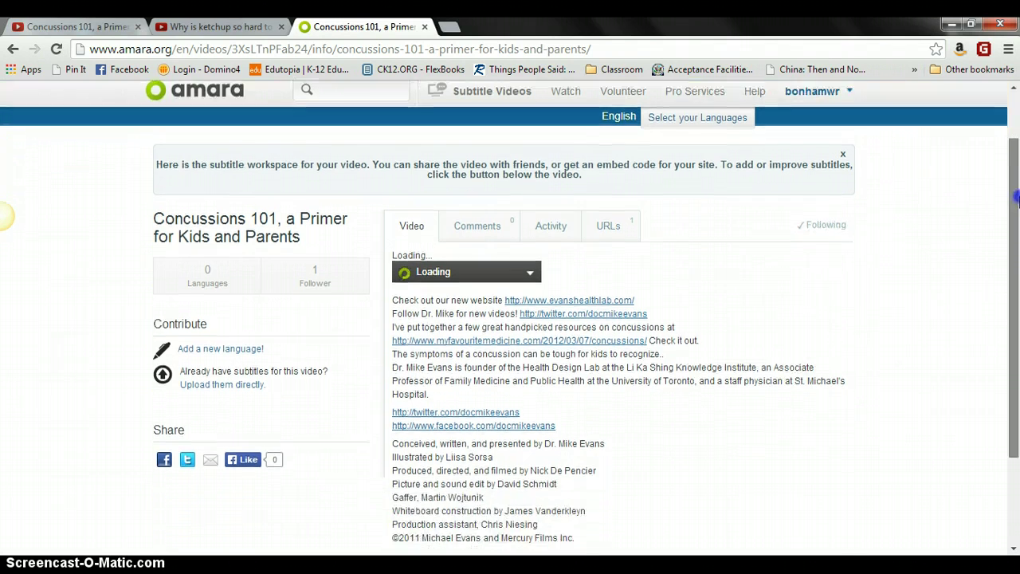
click(569, 280)
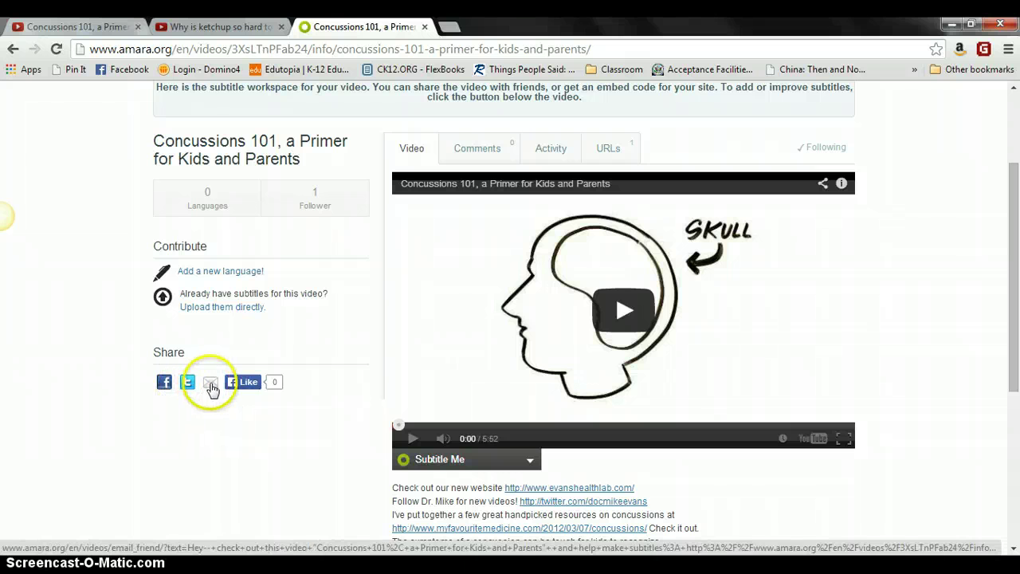
drag(1010, 247, 1016, 269)
click(501, 427)
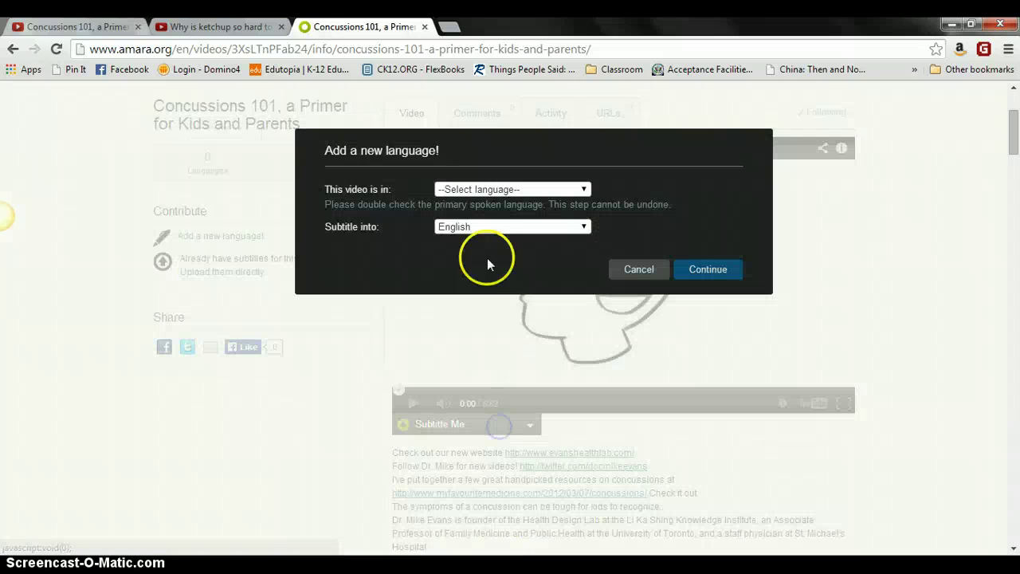
click(487, 190)
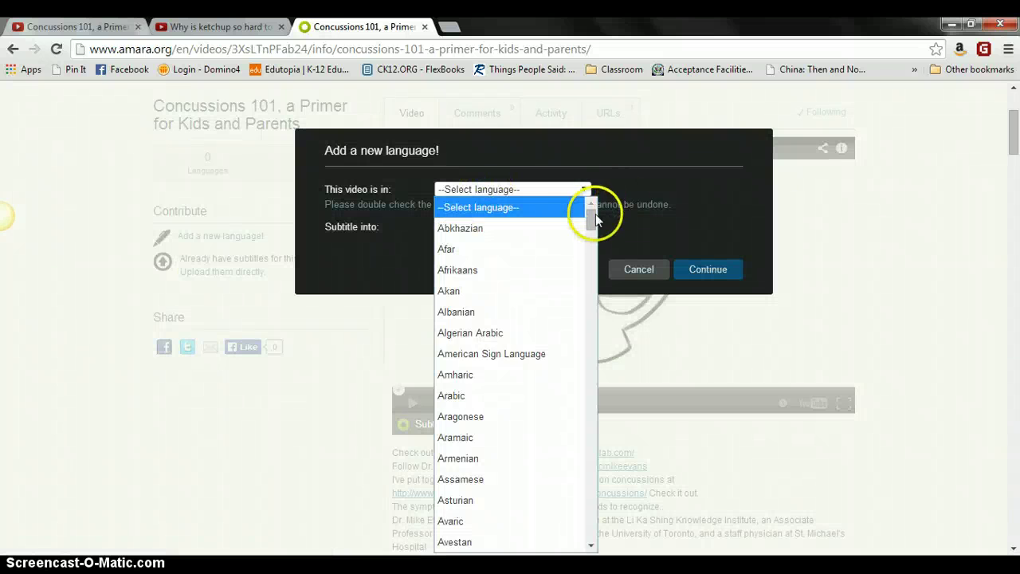
drag(596, 217, 599, 289)
scroll(599, 289, down, 2)
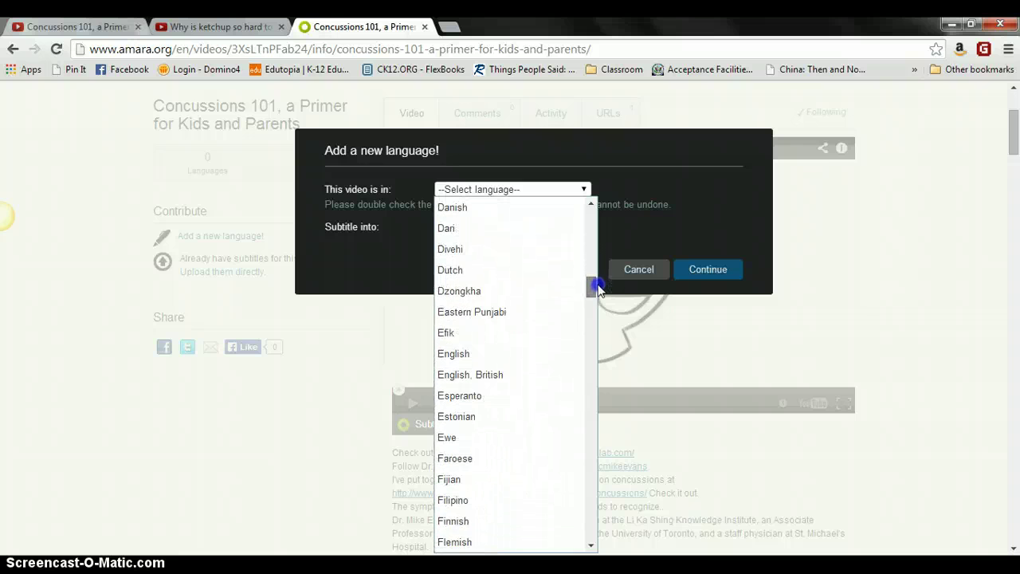
click(456, 354)
click(461, 360)
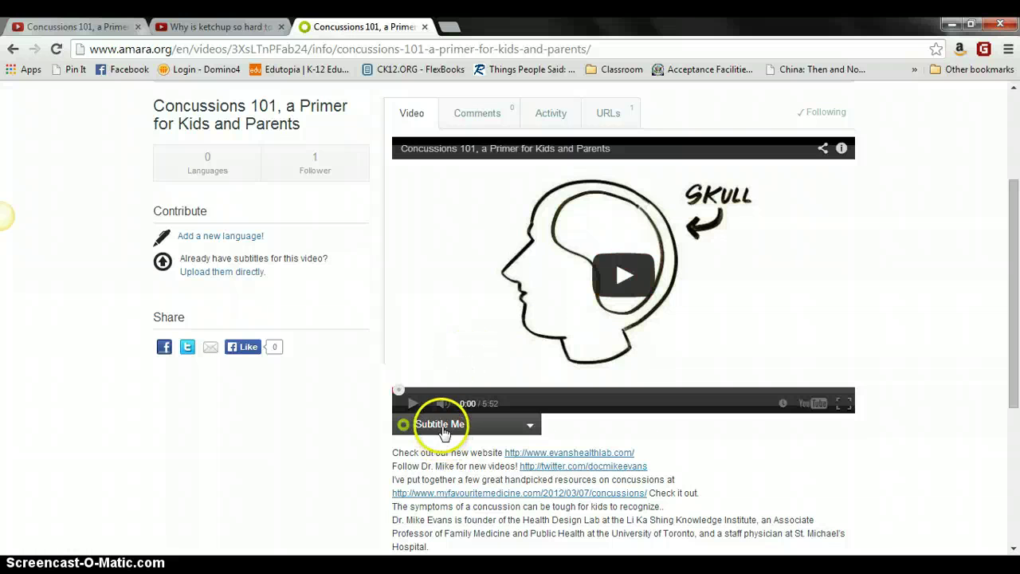
Step: Reopen Subtitle Me, keep English and continue into the subtitle editor
click(428, 424)
click(724, 270)
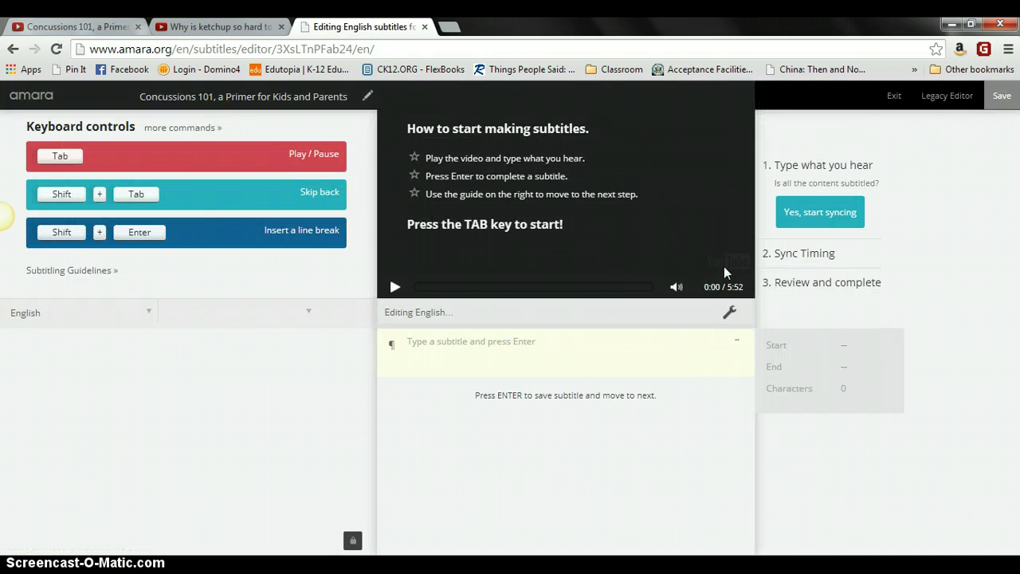
click(724, 266)
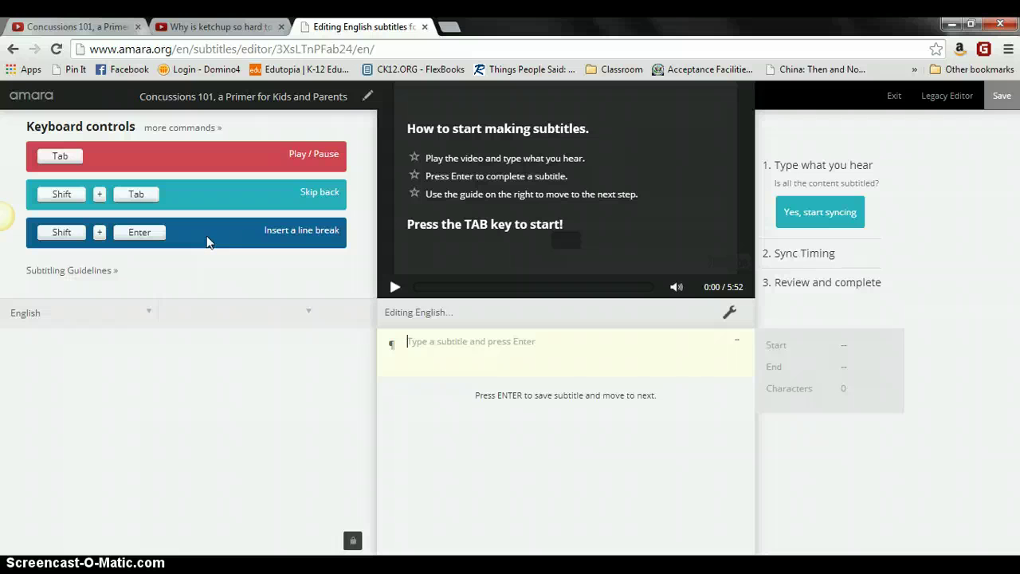
Step: Pause at 0:04 and save the first subtitle: the speaker's introduction as a doctor with 3 kids
key(Tab)
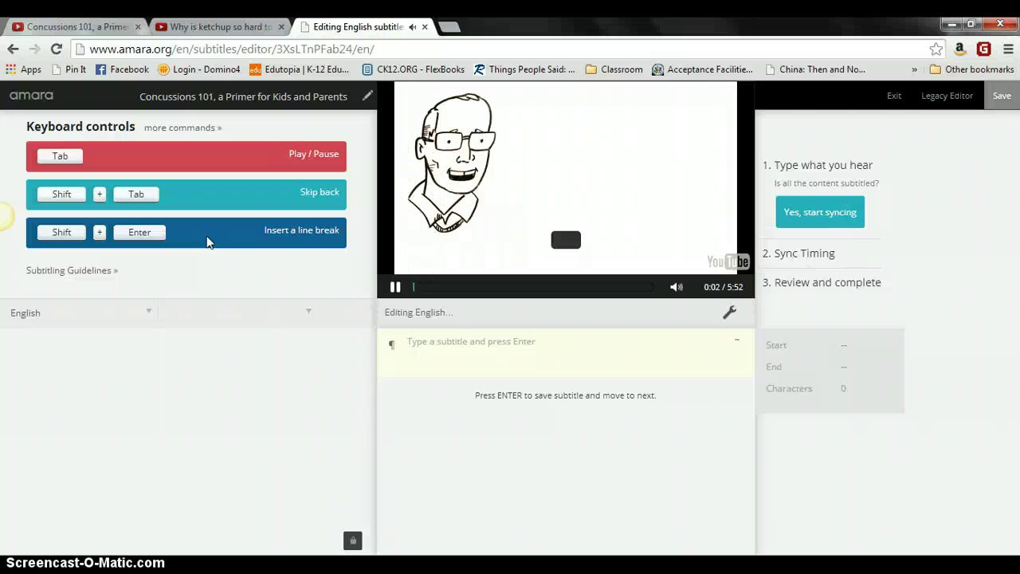
key(Tab)
text(Hi! )
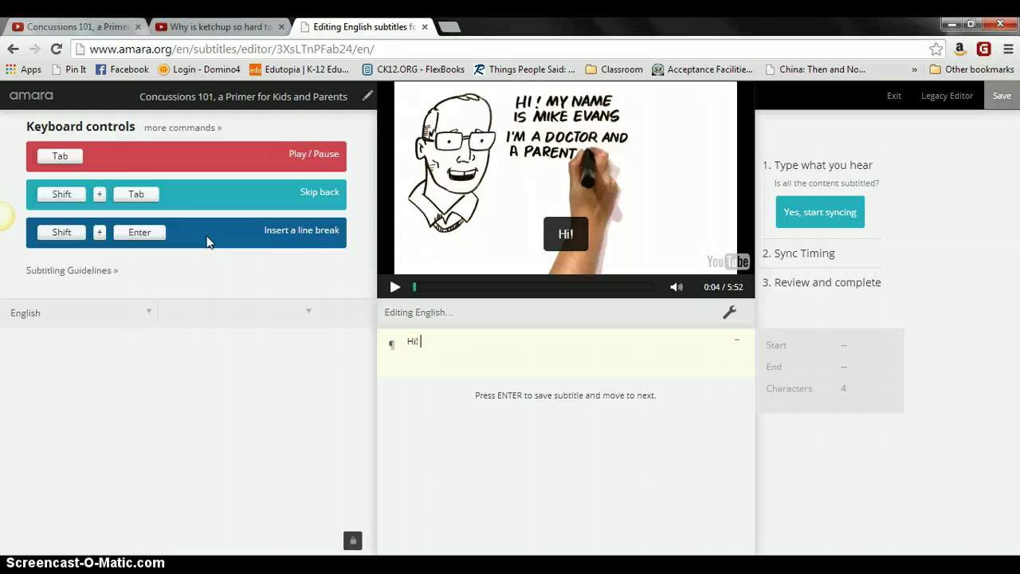
text(I'm Mike Ev)
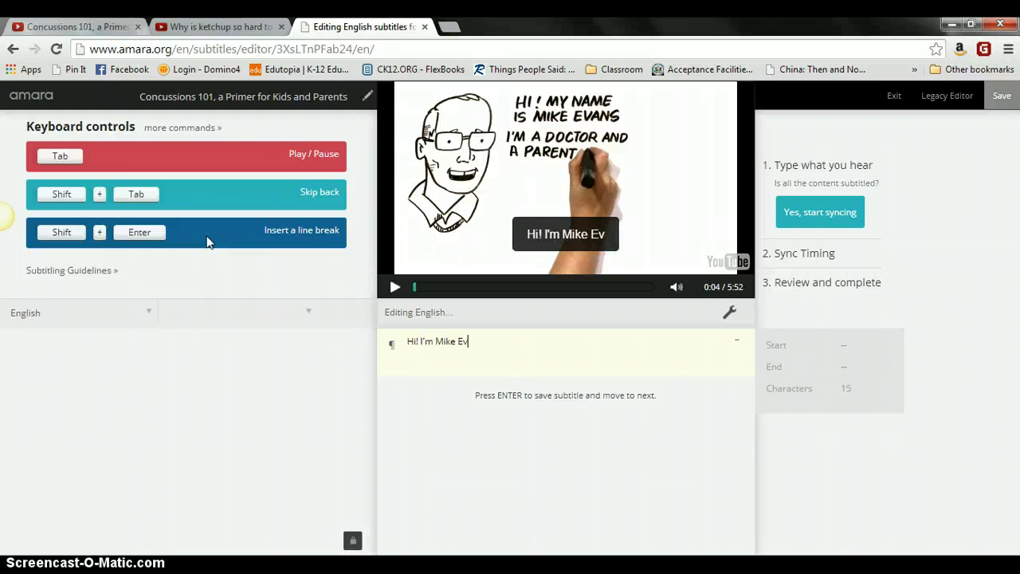
text(ans and I'm a doctor)
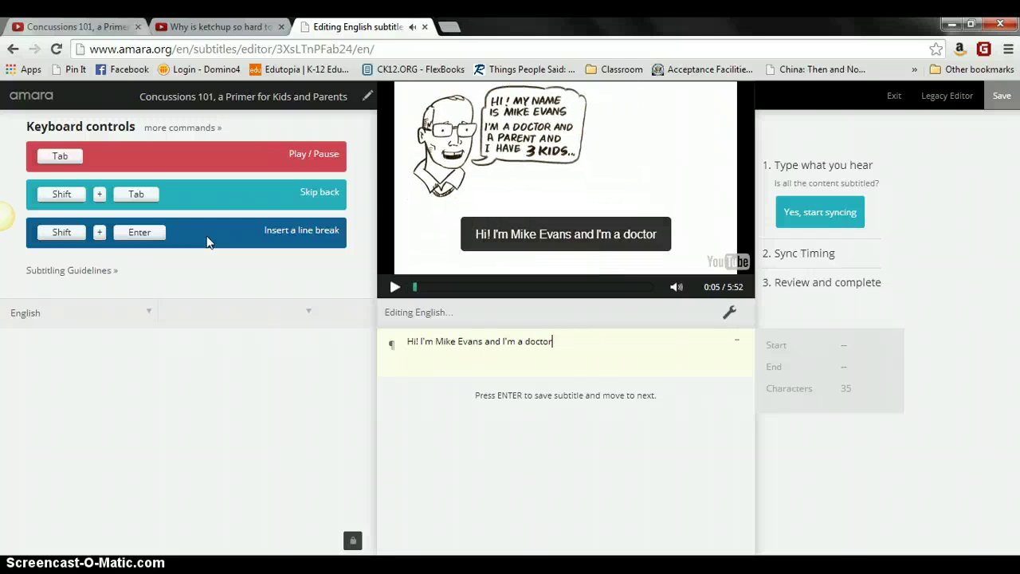
text( and I've got)
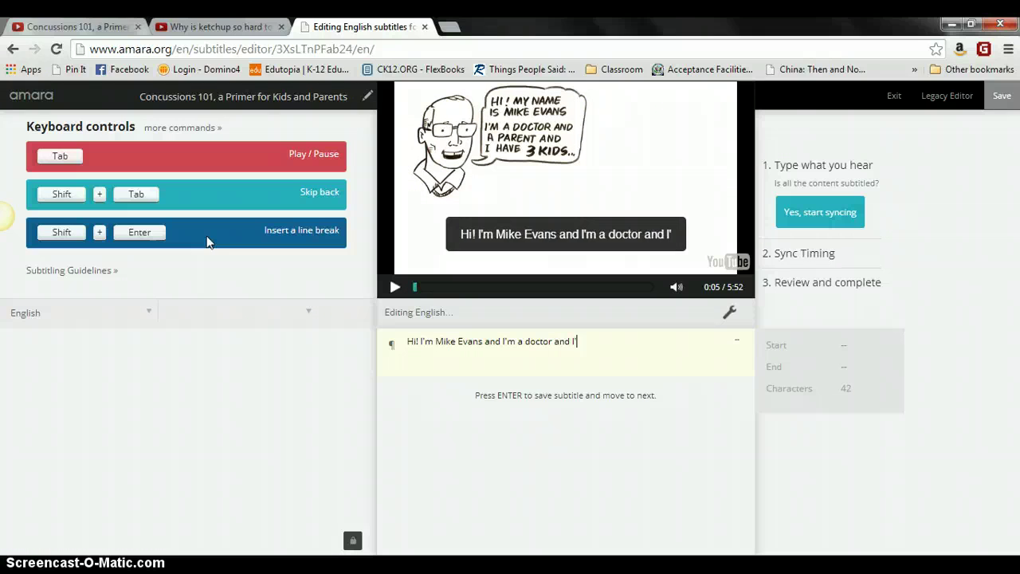
text( 3 kids)
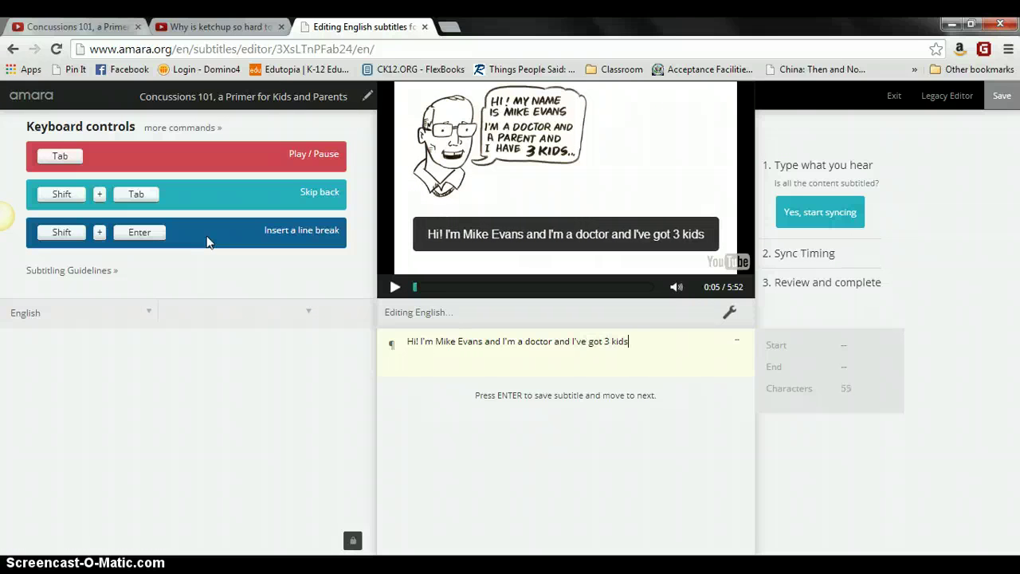
text(.)
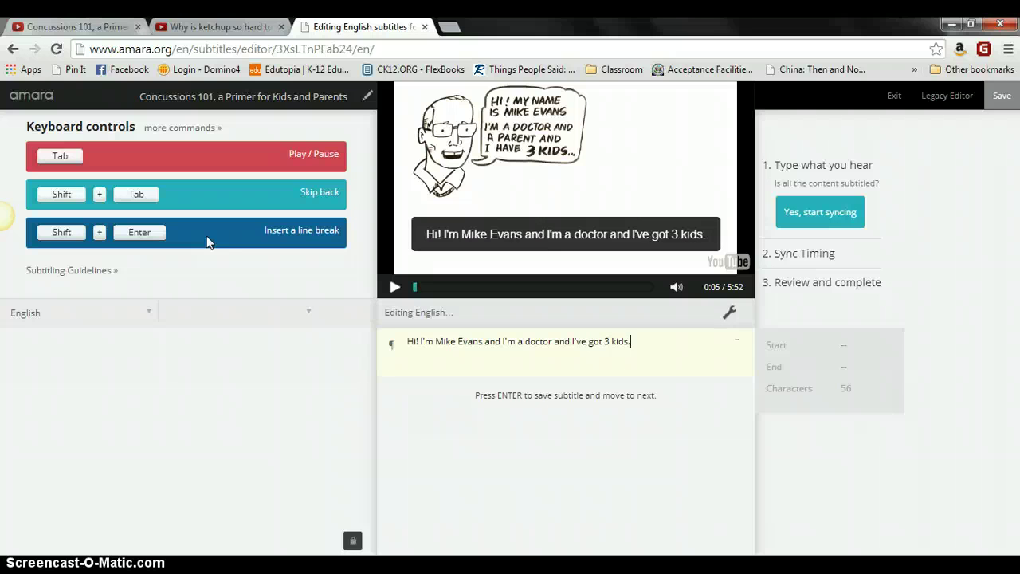
key(Return)
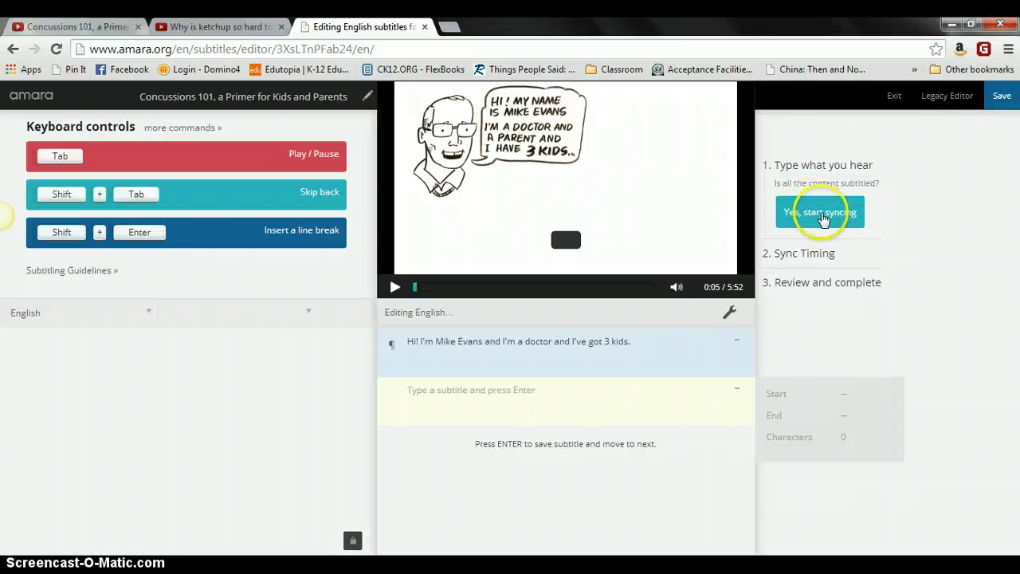
Step: Start syncing and mark the first subtitle's start and end during playback, timing it to 0:02.93
click(821, 215)
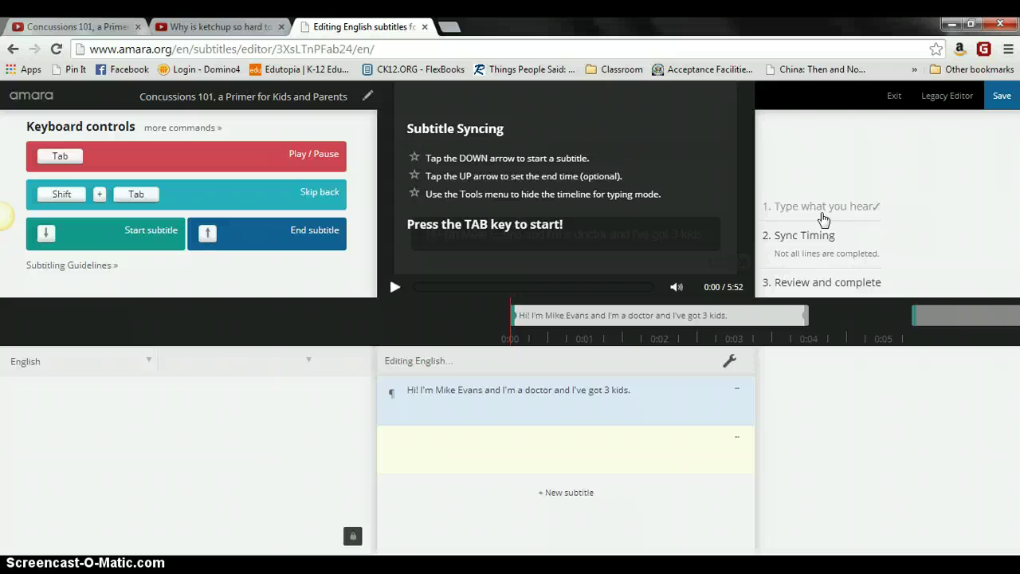
key(Tab)
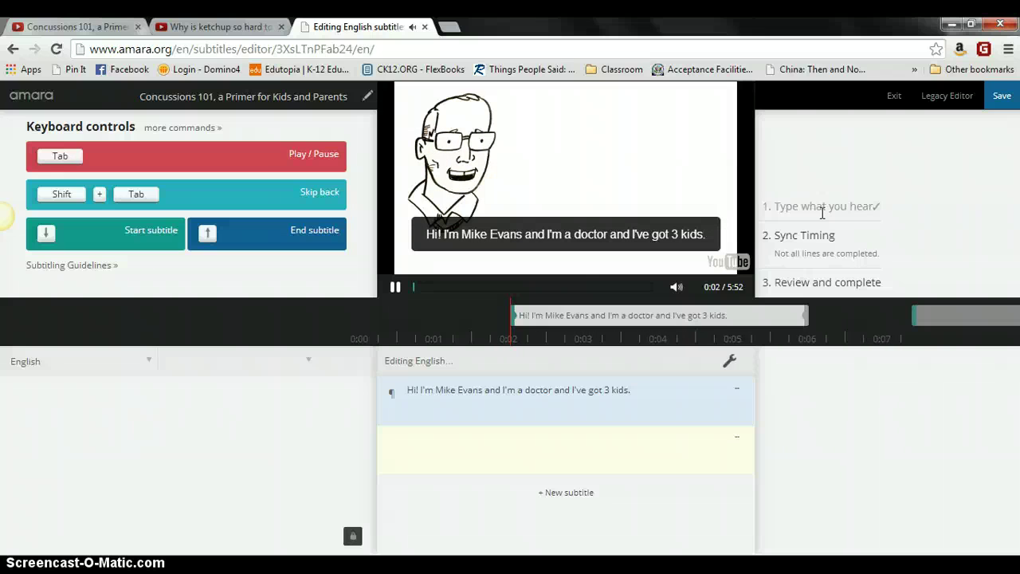
key(Down)
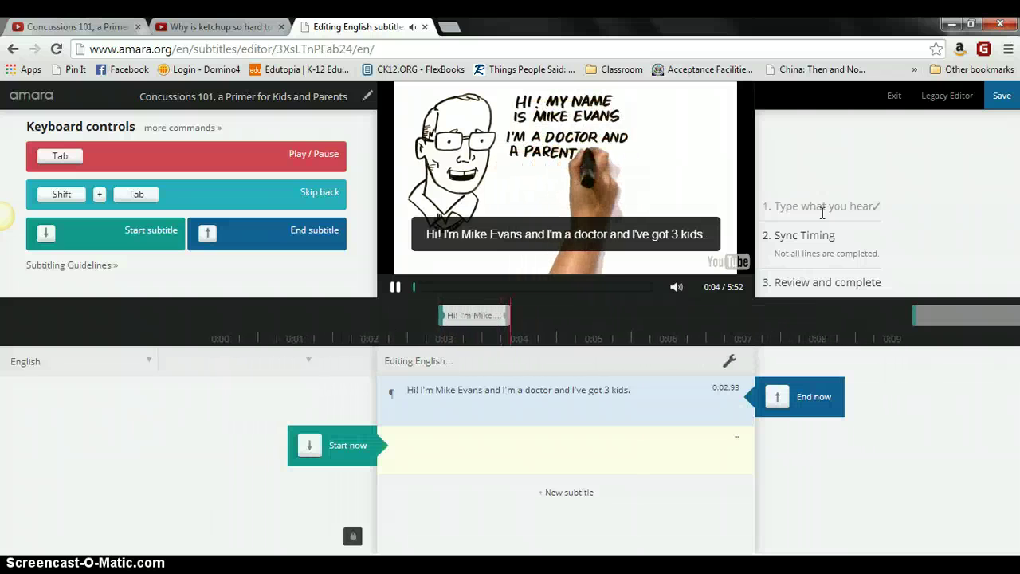
key(Up)
key(Tab)
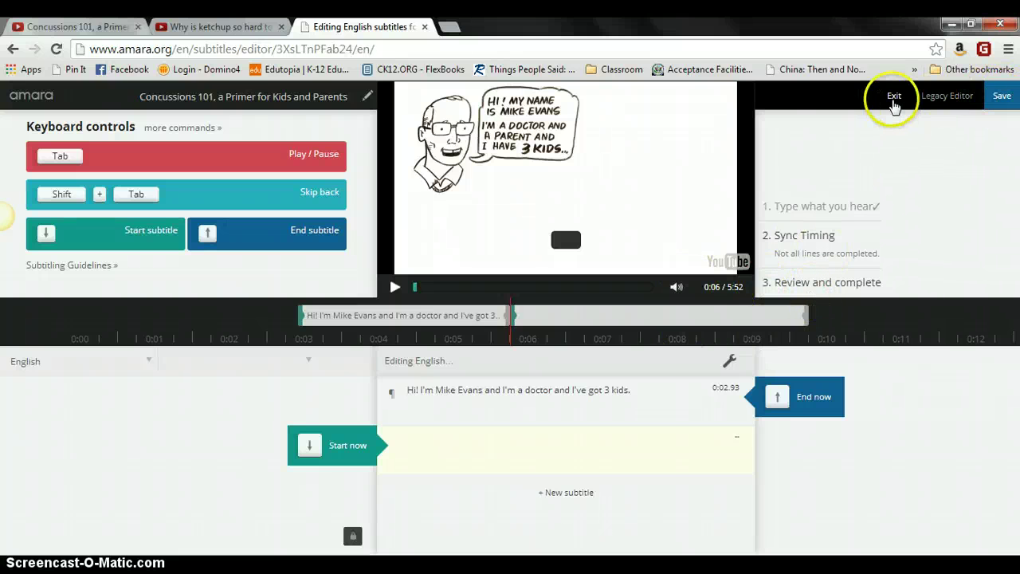
Step: Exit the subtitle editor, discarding changes, and return to the Concussions 101 video page
click(893, 97)
click(669, 204)
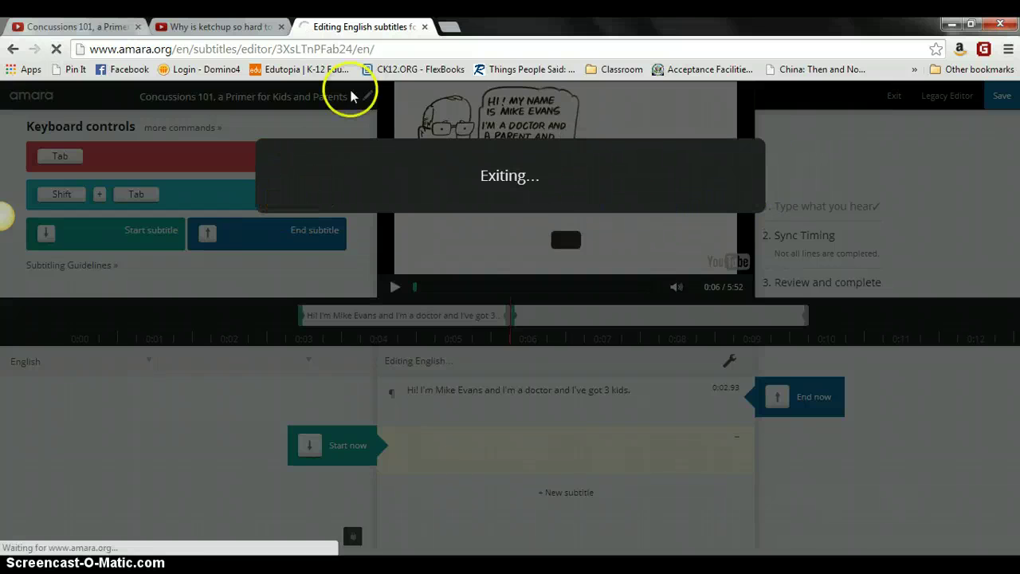
click(426, 28)
click(452, 34)
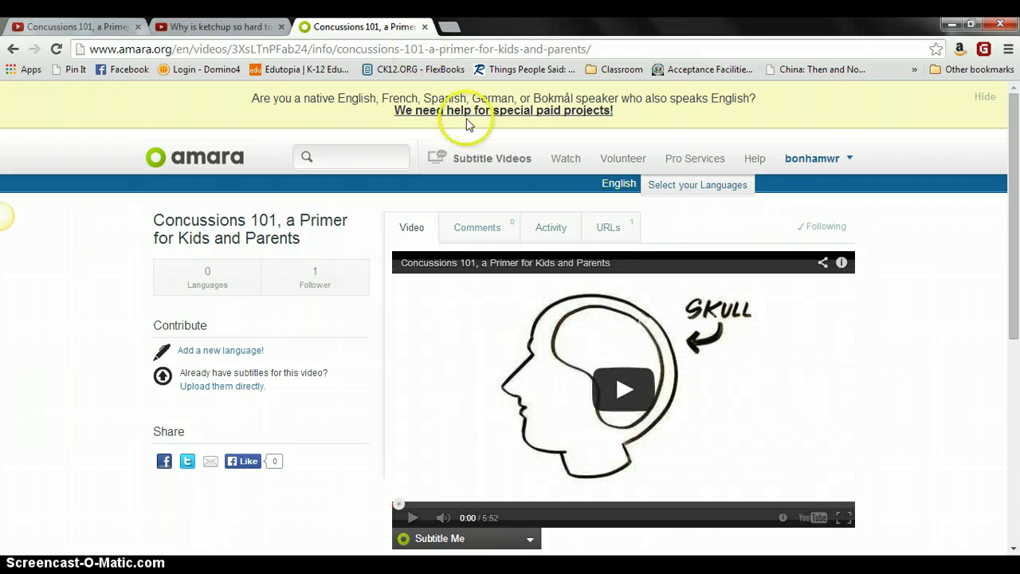
mouse_move(1013, 156)
mouse_down()
mouse_move(1009, 375)
mouse_move(1011, 137)
mouse_up()
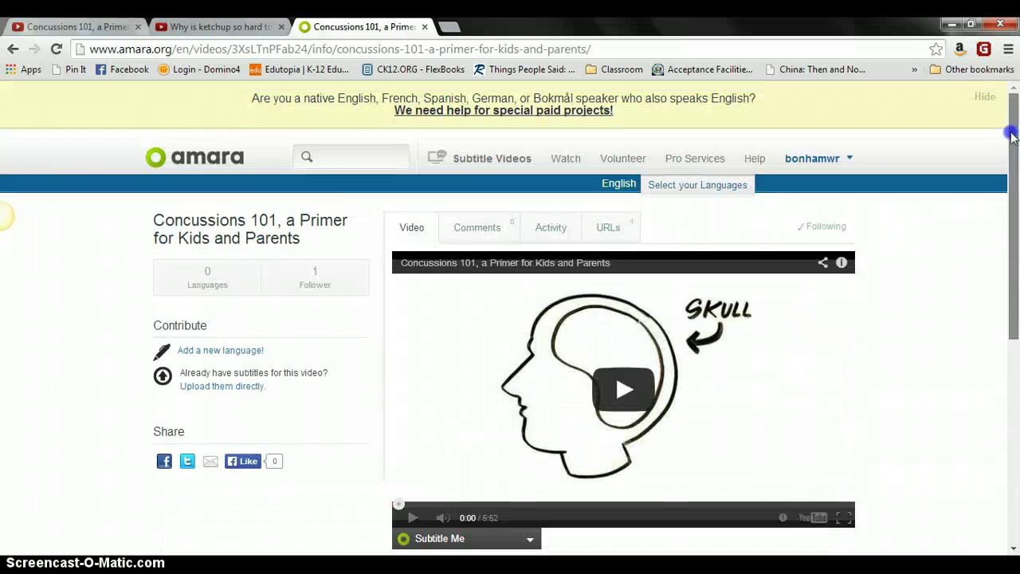